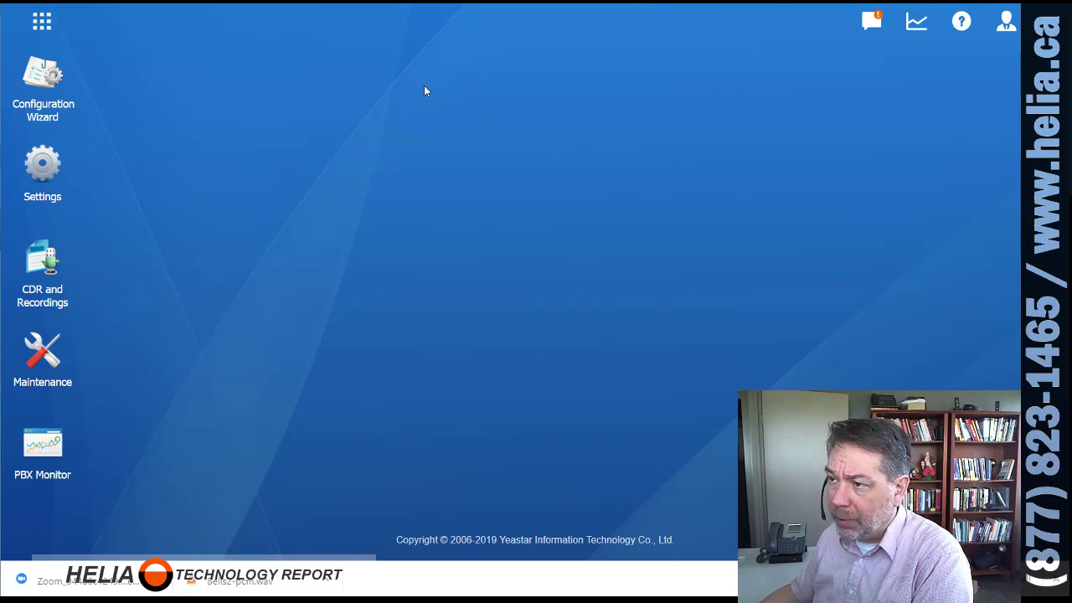
Step: Open the SBTA_3CX peer trunk for editing from page 2 of the Trunks list
{"action": "left_click", "coordinate": [54, 174]}
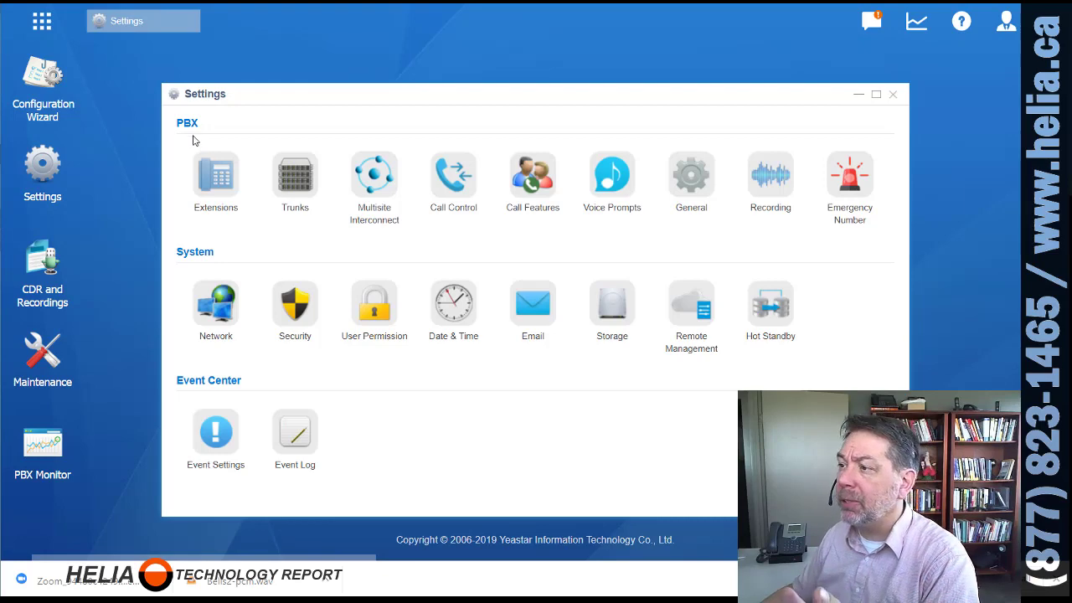
{"action": "left_click", "coordinate": [302, 186]}
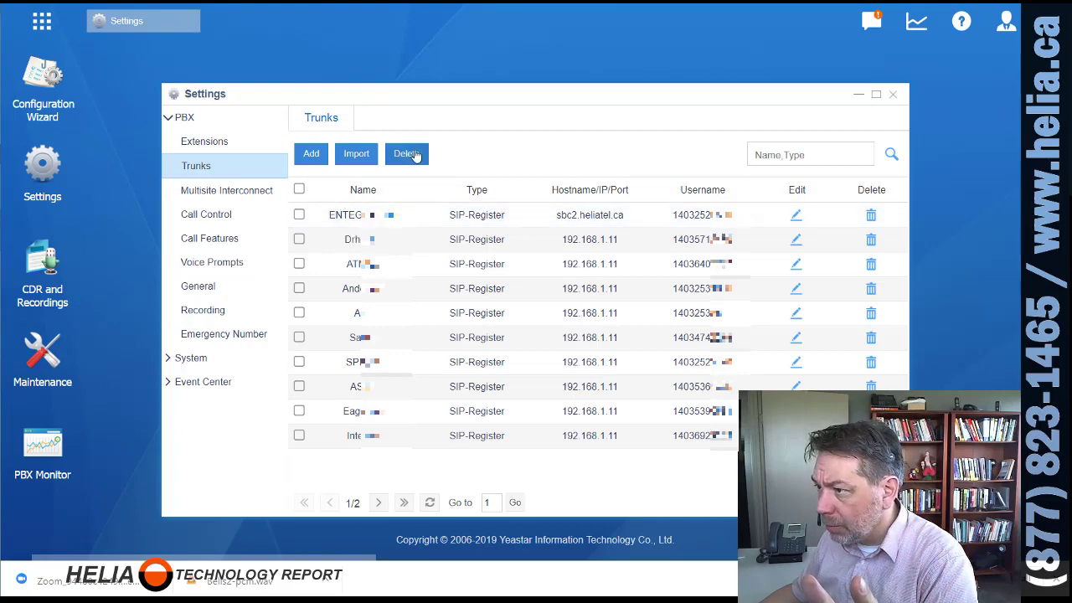
{"action": "left_click", "coordinate": [379, 503]}
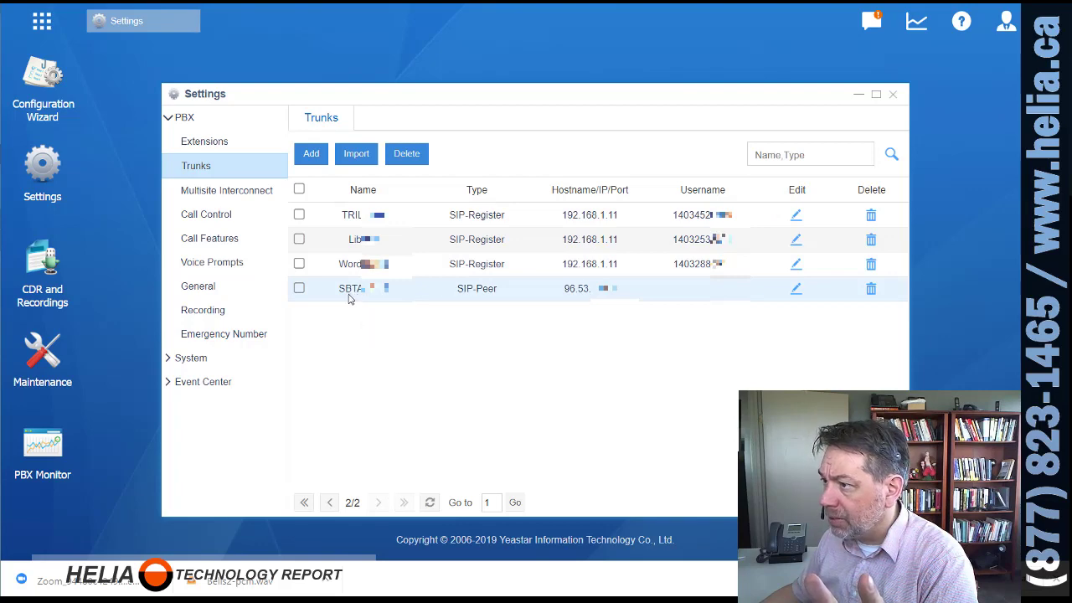
{"action": "left_click", "coordinate": [791, 295]}
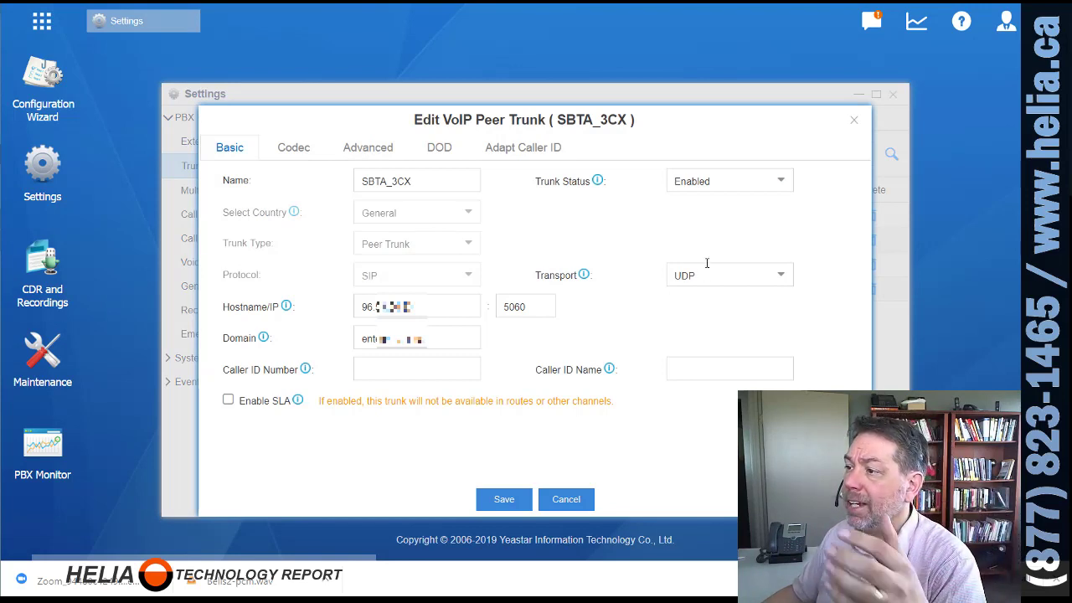
Step: Highlight the SBTA_3CX trunk's Hostname/IP and Domain values
{"action": "left_click_drag", "start_coordinate": [440, 307], "coordinate": [316, 345]}
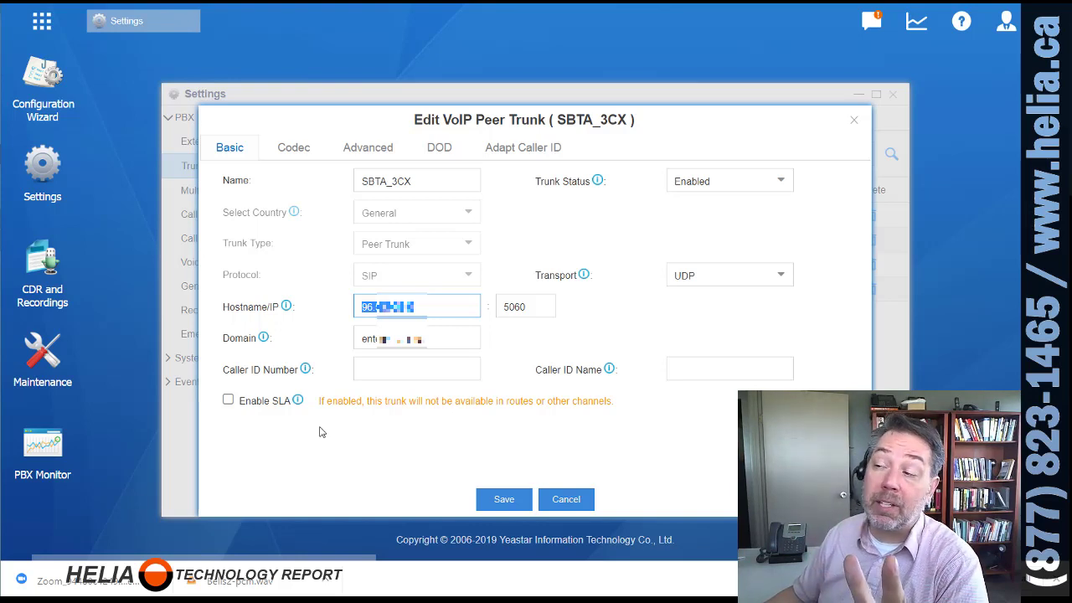
{"action": "left_click_drag", "start_coordinate": [437, 339], "coordinate": [279, 353]}
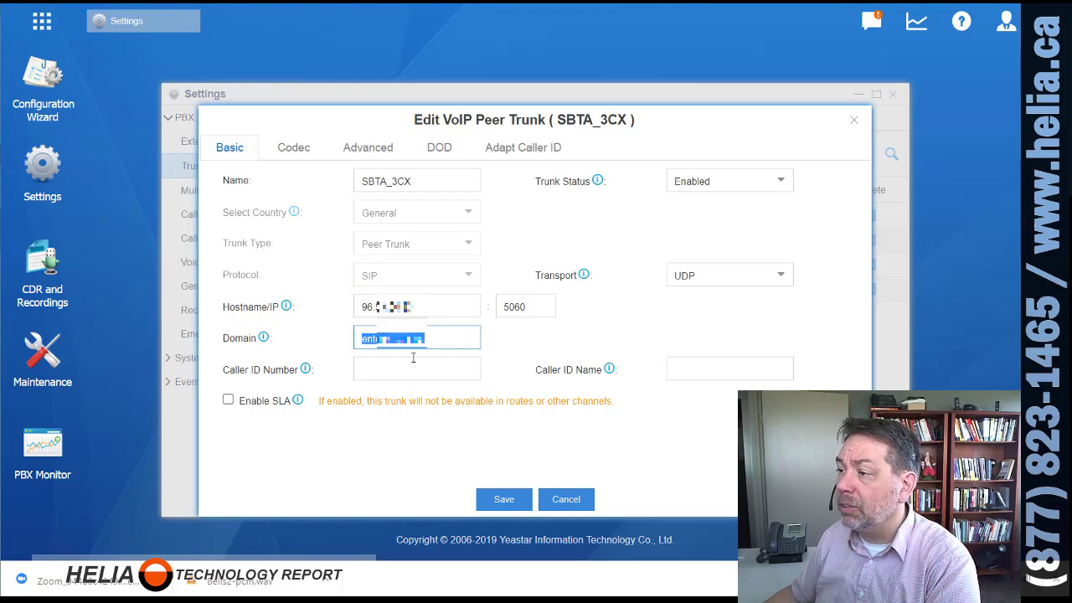
{"action": "key", "text": "shift+Tab"}
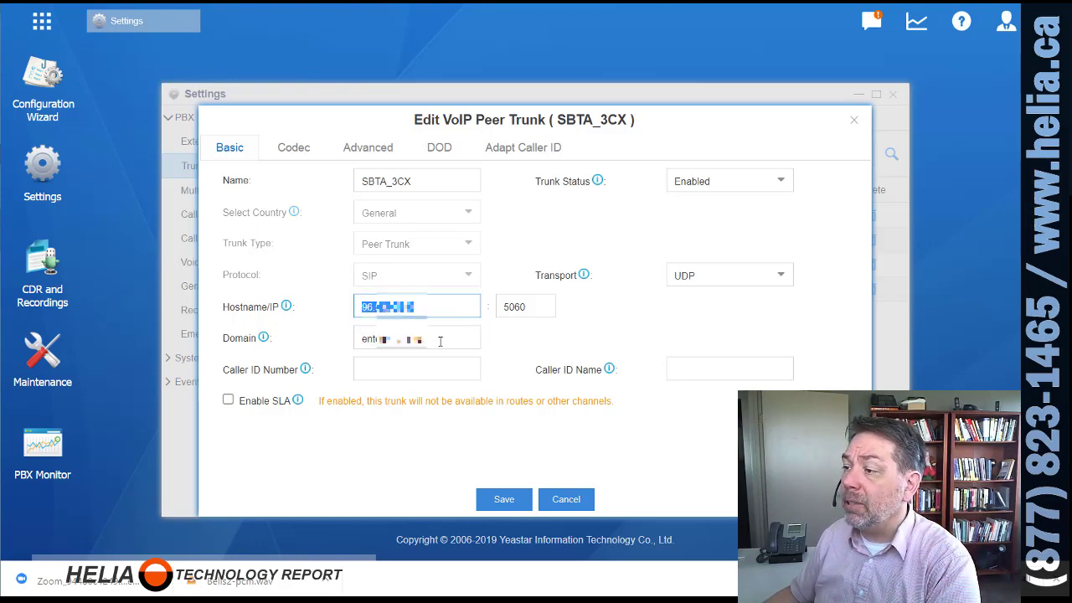
{"action": "left_click_drag", "start_coordinate": [439, 341], "coordinate": [323, 478]}
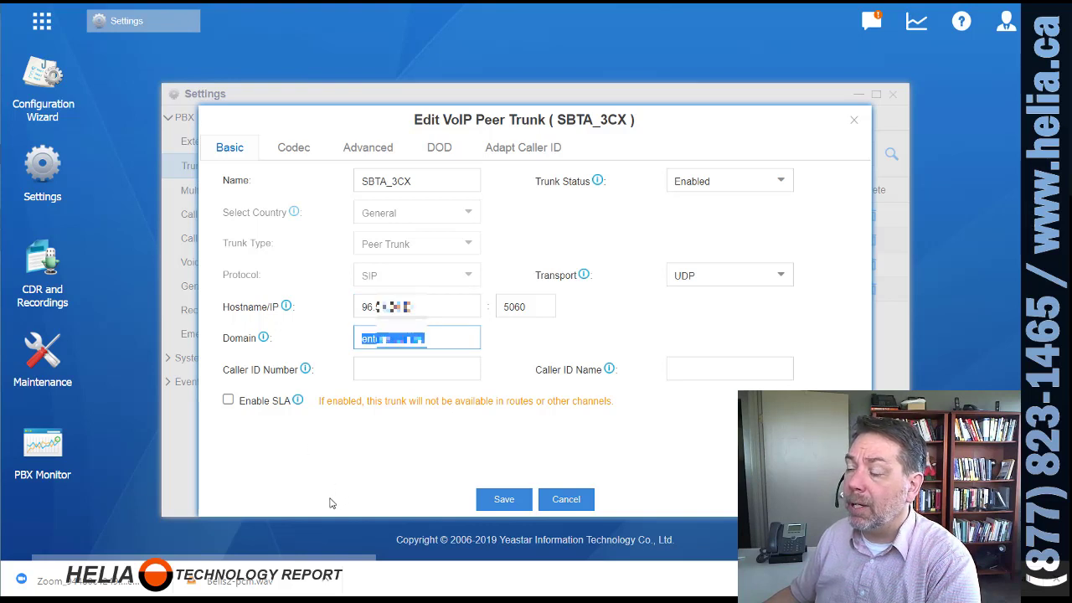
Step: Review the trunk's Codec, Advanced, DOD and Adapt Caller ID tabs, then cancel without saving
{"action": "left_click", "coordinate": [305, 152]}
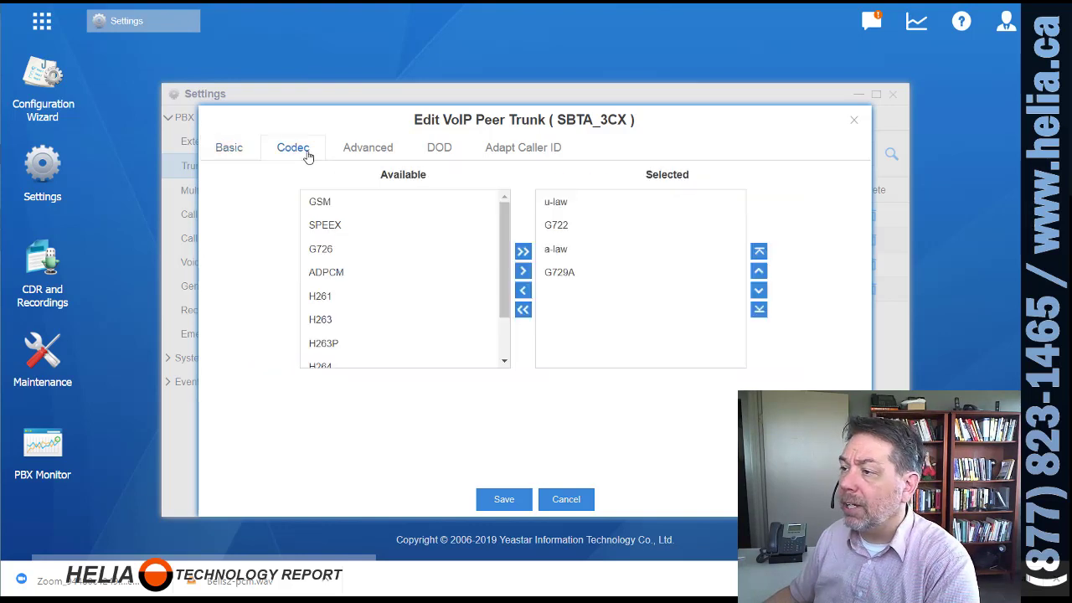
{"action": "left_click", "coordinate": [367, 150]}
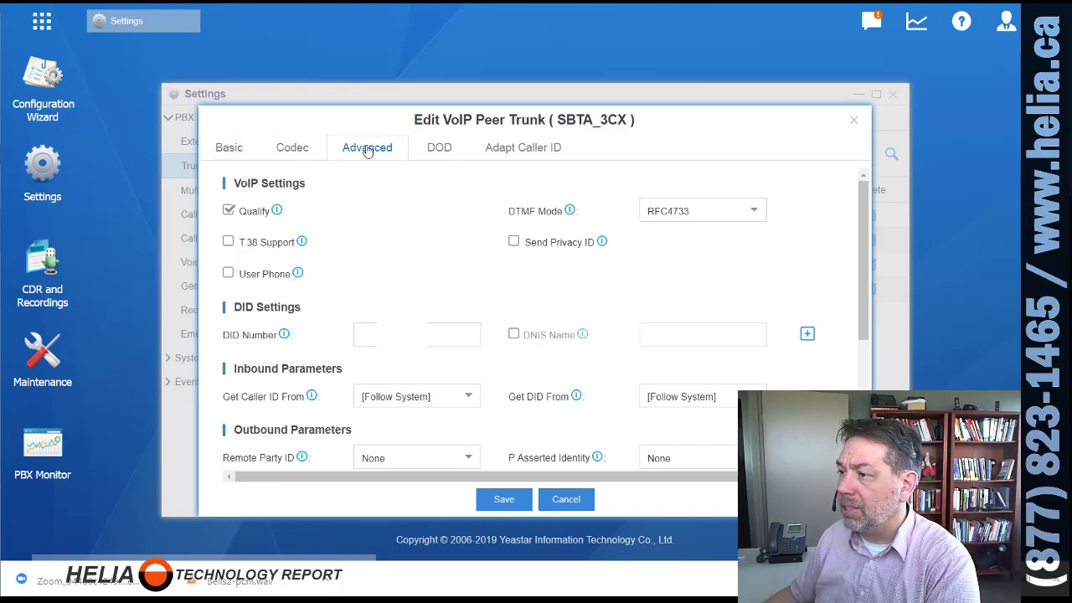
{"action": "left_click", "coordinate": [441, 147]}
{"action": "left_click", "coordinate": [542, 147]}
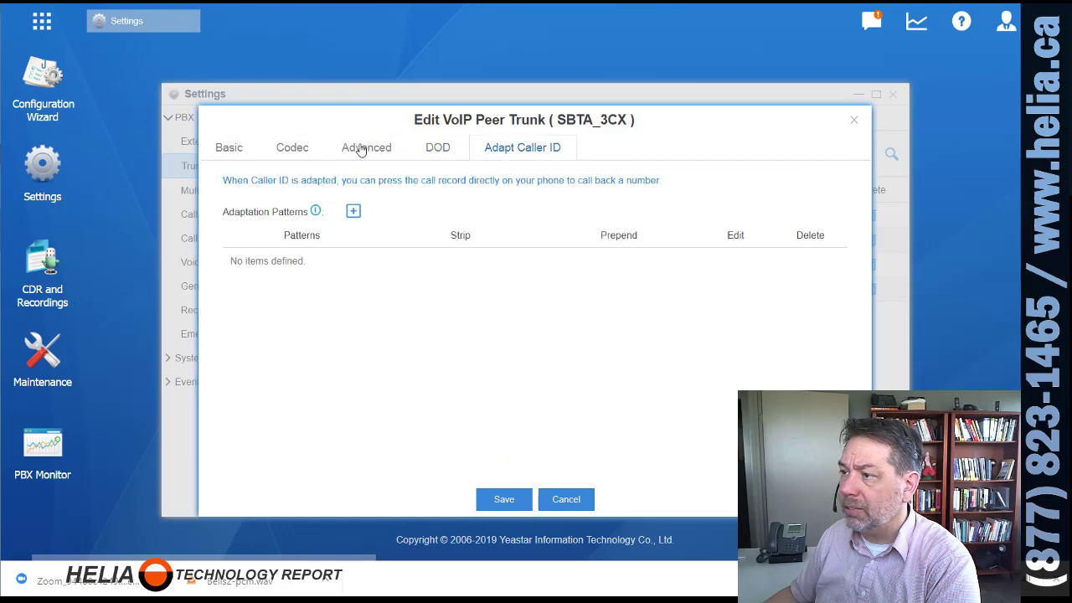
{"action": "left_click", "coordinate": [238, 156]}
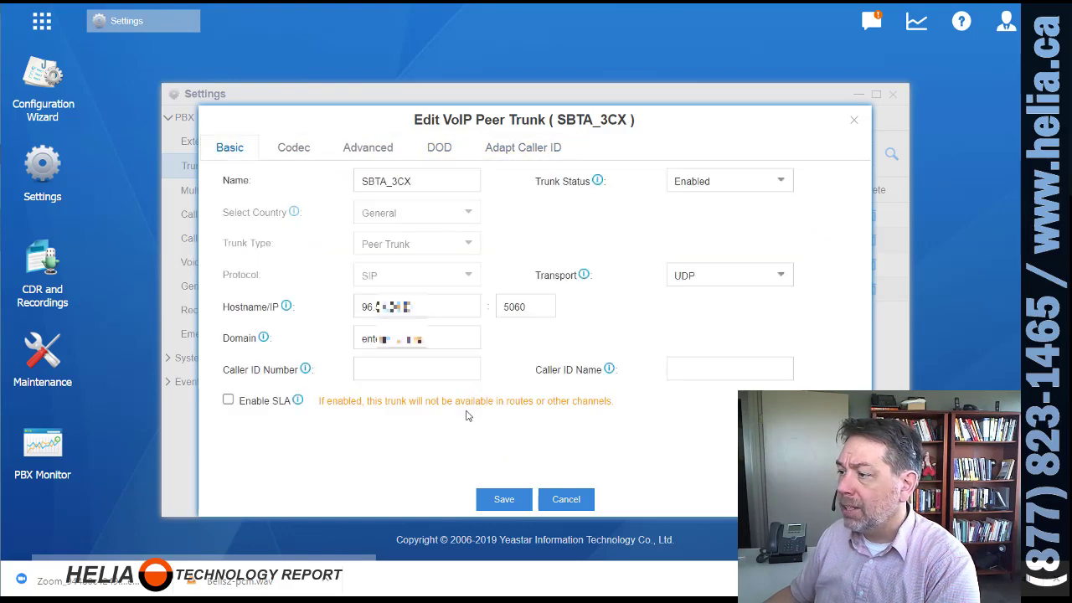
{"action": "left_click", "coordinate": [566, 501]}
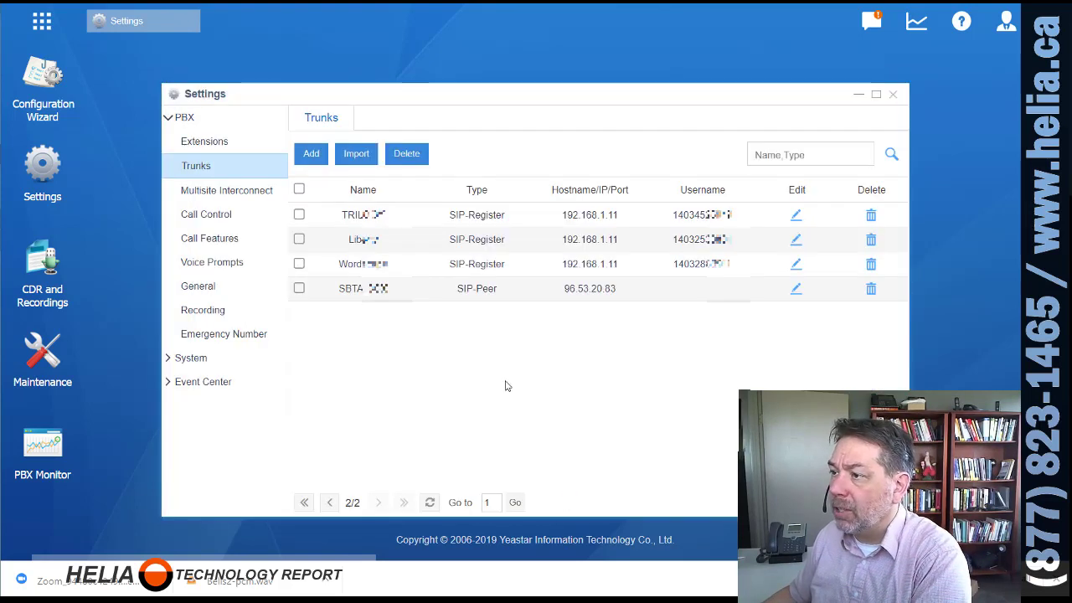
Step: Open the SBTA_3CX outbound route (5XXXX, strip 1) and highlight its SBTA_3CX (SIP-Peer) trunk
{"action": "left_click", "coordinate": [227, 223]}
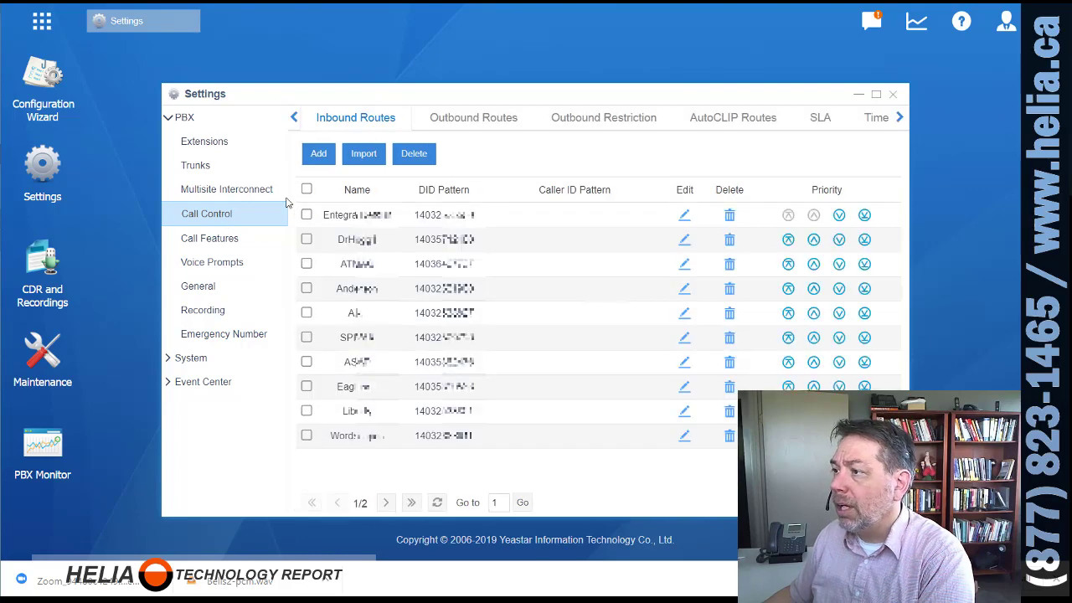
{"action": "left_click", "coordinate": [457, 120]}
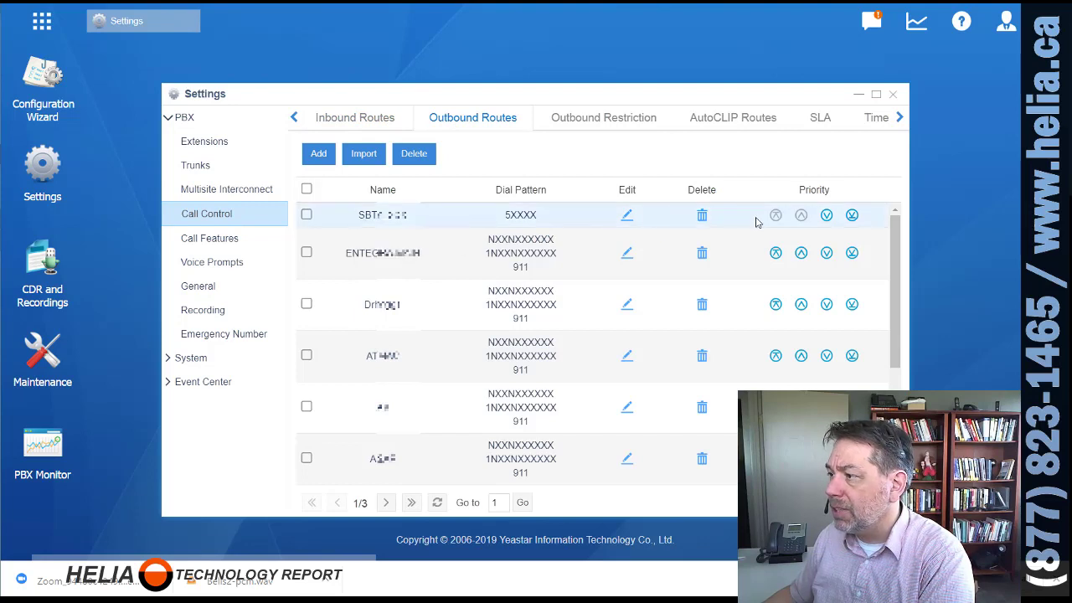
{"action": "left_click", "coordinate": [626, 216]}
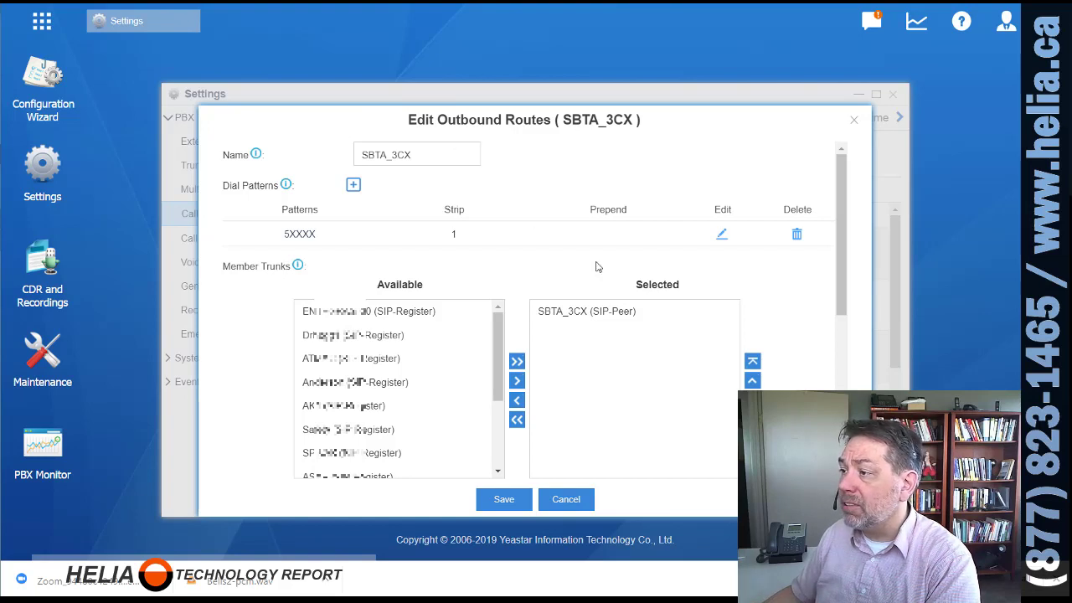
{"action": "left_click", "coordinate": [586, 313]}
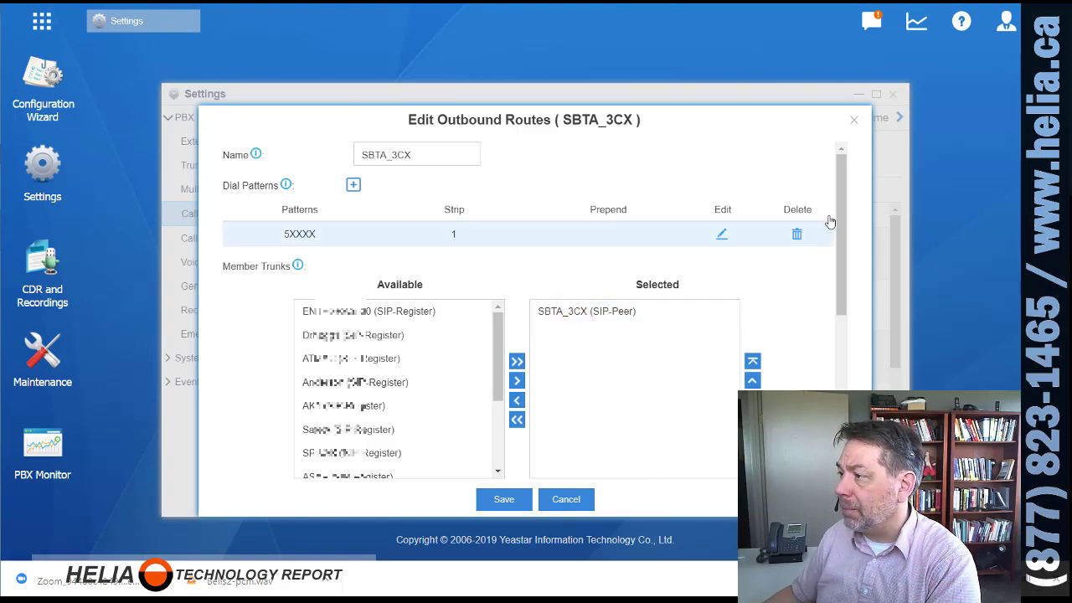
{"action": "left_click_drag", "start_coordinate": [842, 204], "coordinate": [718, 328]}
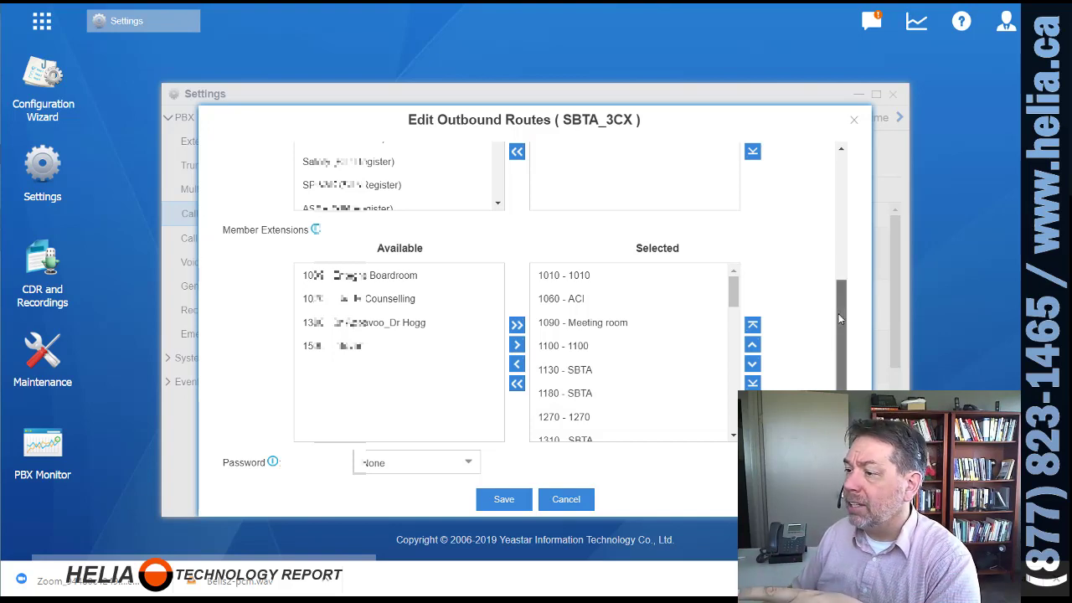
{"action": "left_click_drag", "start_coordinate": [839, 318], "coordinate": [852, 175]}
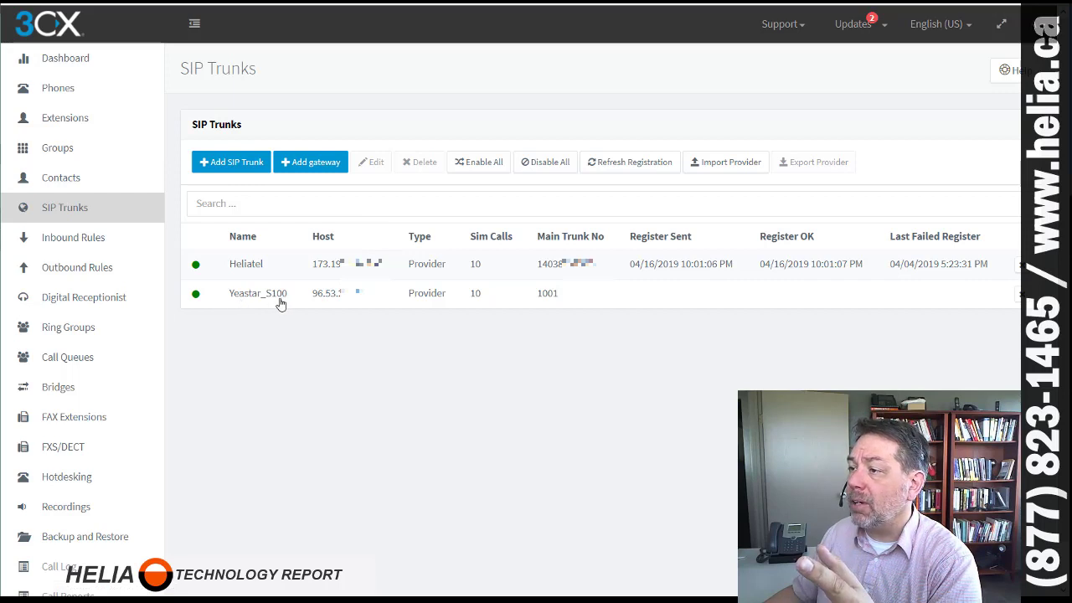
Step: Edit the Yeastar_S100 SIP trunk and highlight its Registrar/Server/Gateway Hostname IP
{"action": "left_click", "coordinate": [325, 305]}
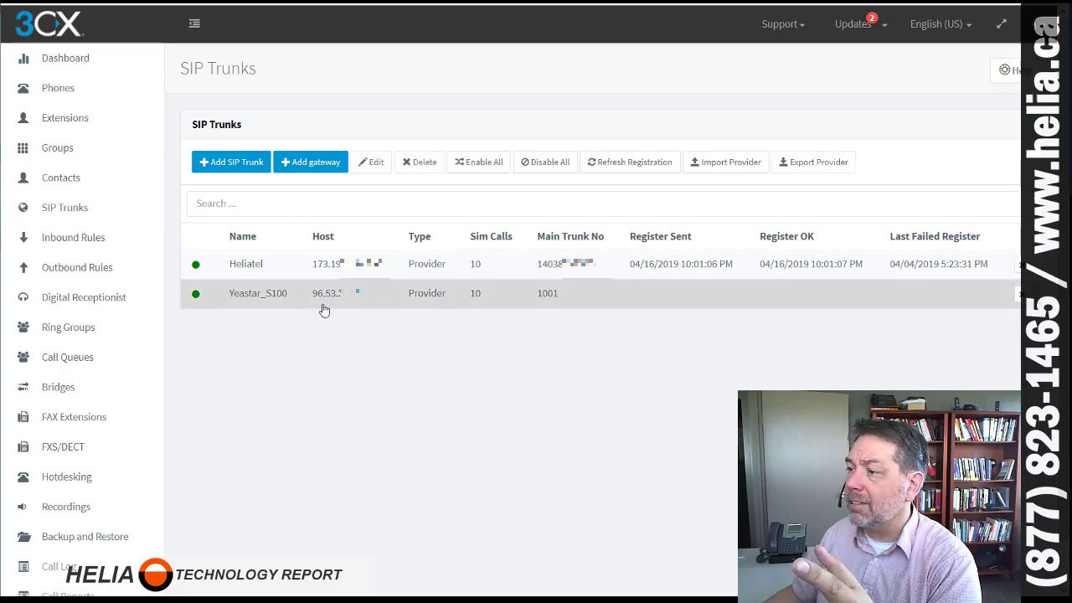
{"action": "left_click", "coordinate": [379, 165]}
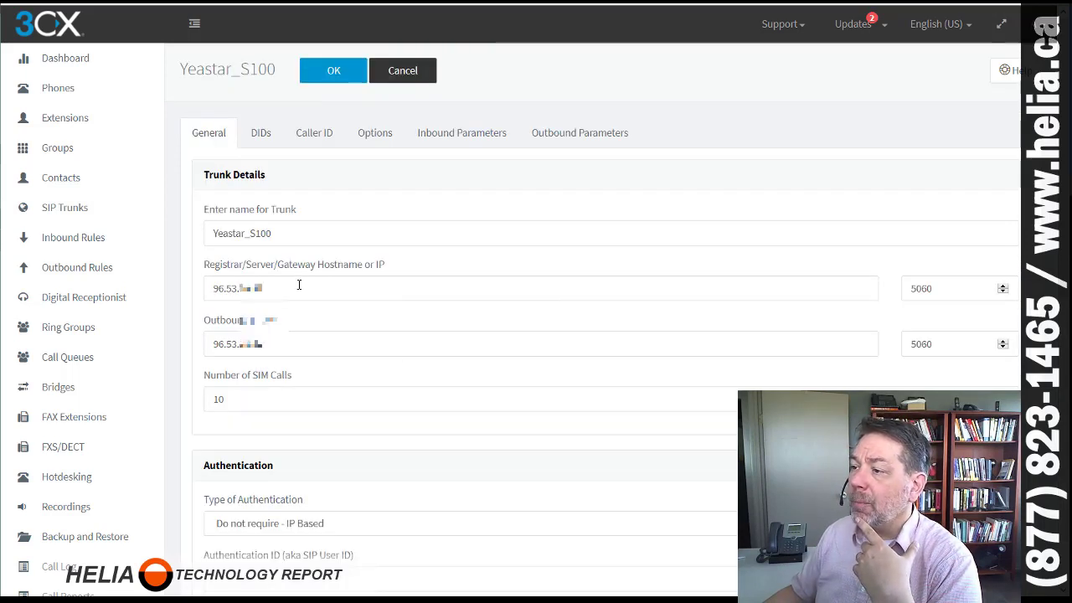
{"action": "left_click_drag", "start_coordinate": [298, 285], "coordinate": [179, 316]}
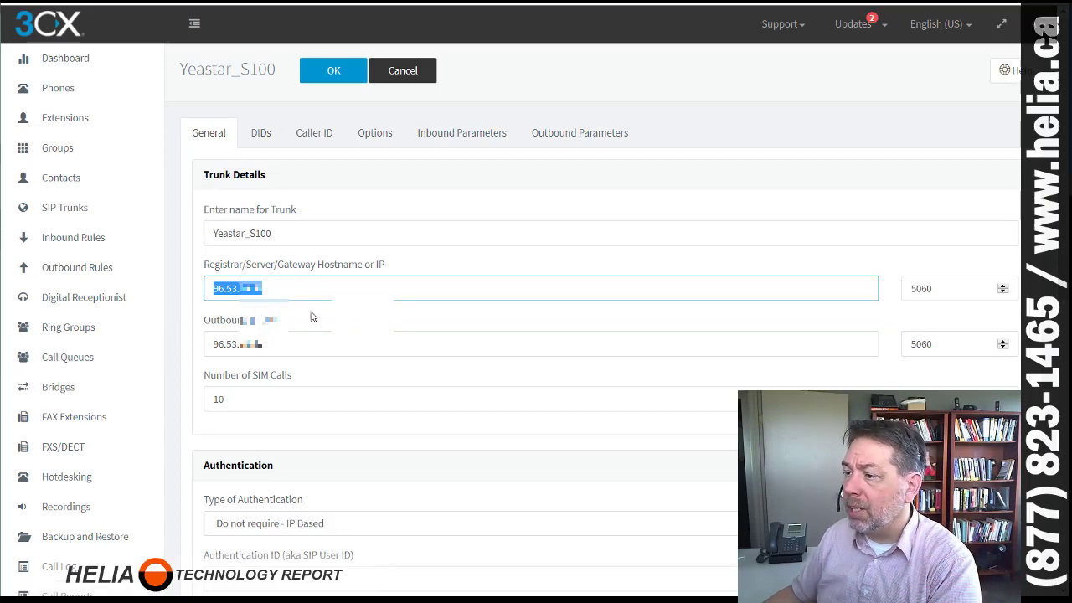
{"action": "scroll", "coordinate": [310, 317], "scroll_direction": "down", "scroll_amount": 2}
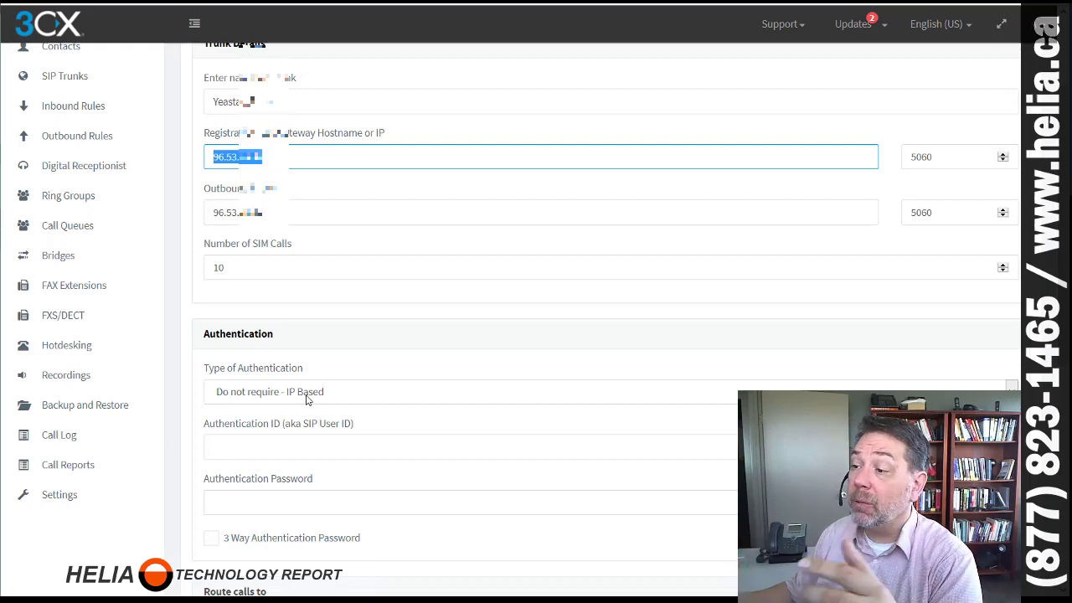
{"action": "scroll", "coordinate": [340, 310], "scroll_direction": "down", "scroll_amount": 2}
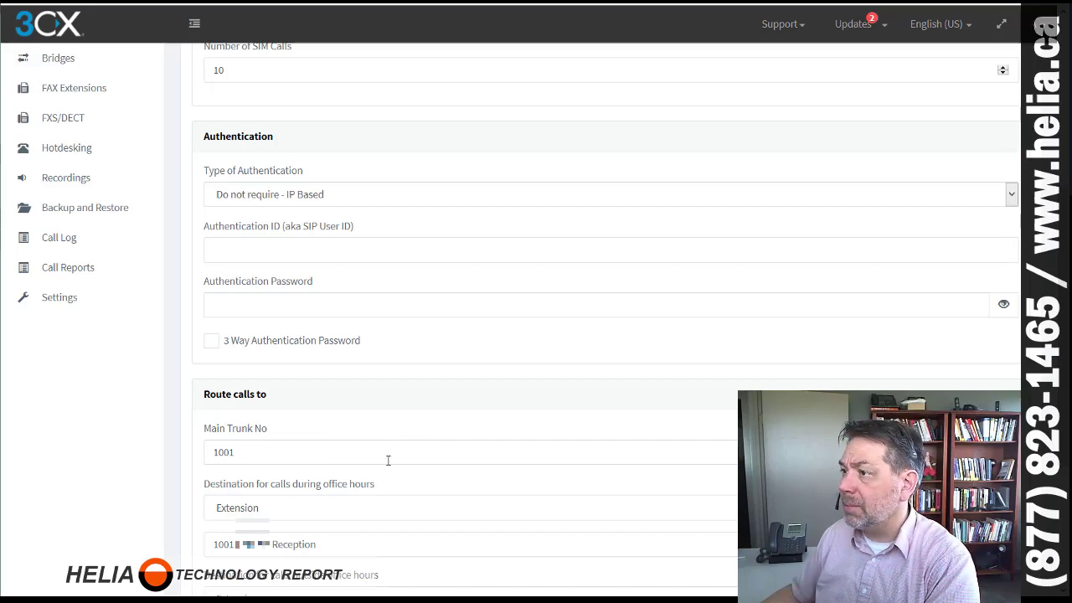
Step: Scroll through the Yeastar_S100 trunk's DID list, including 1001, 1208, 1013, 1014 and 1015
{"action": "scroll", "coordinate": [411, 427], "scroll_direction": "up", "scroll_amount": 5}
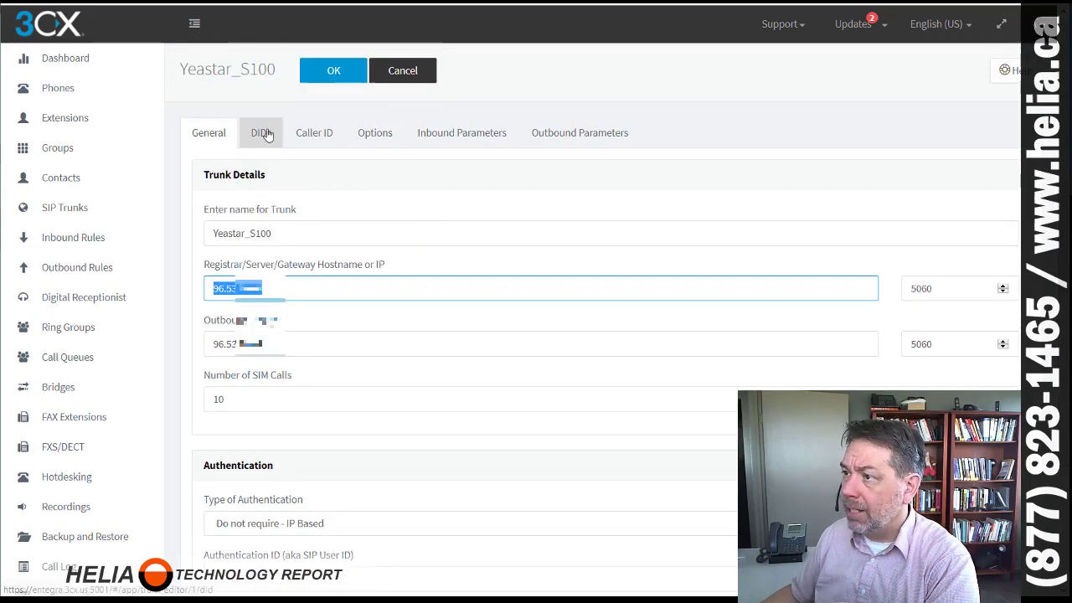
{"action": "left_click", "coordinate": [262, 133]}
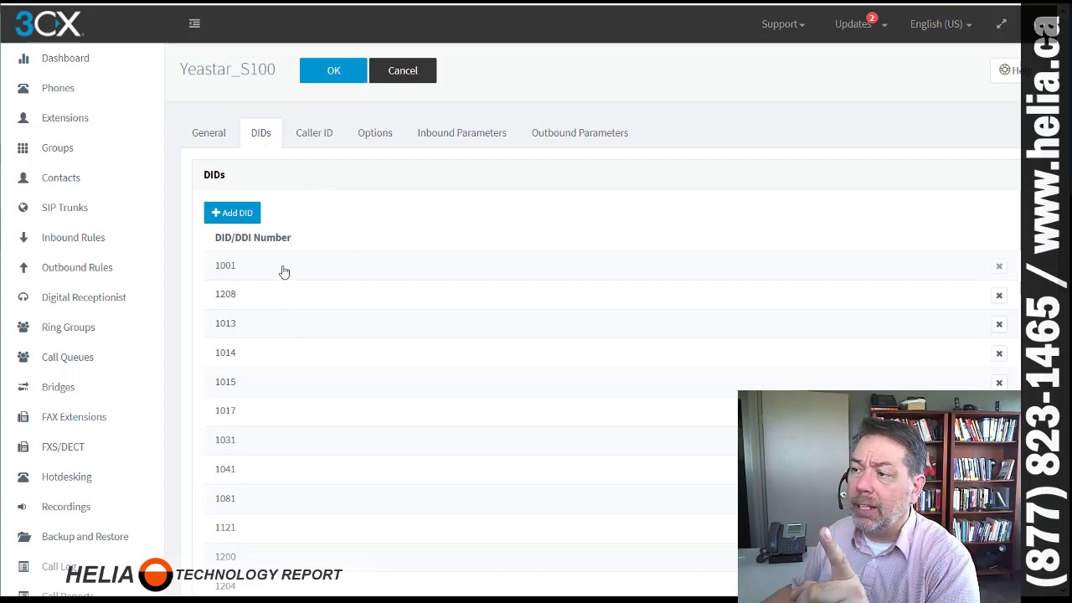
{"action": "scroll", "coordinate": [289, 285], "scroll_direction": "down", "scroll_amount": 2}
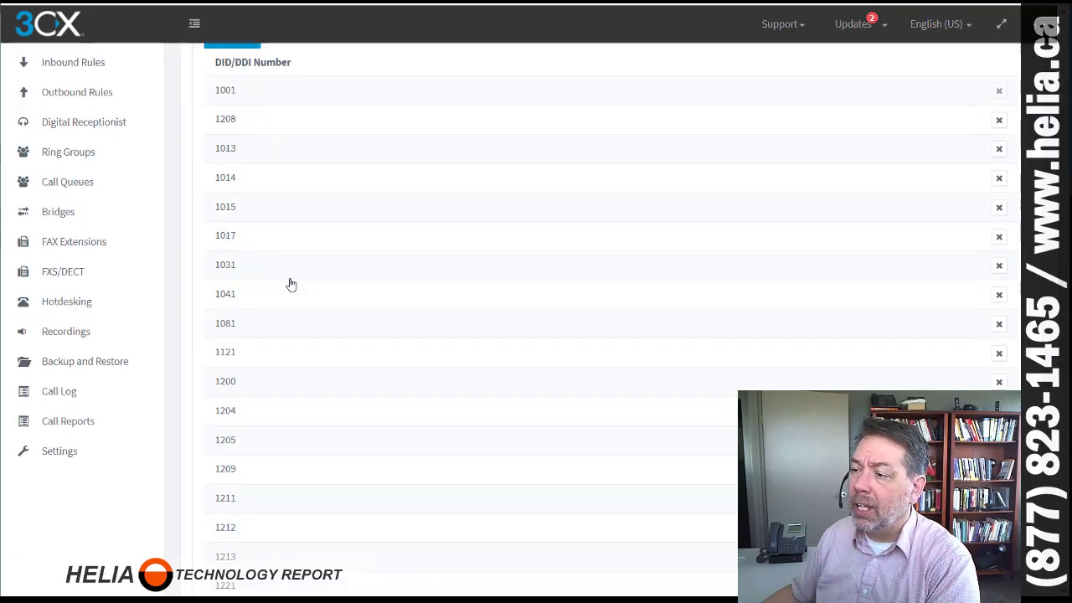
{"action": "scroll", "coordinate": [290, 285], "scroll_direction": "down", "scroll_amount": 5}
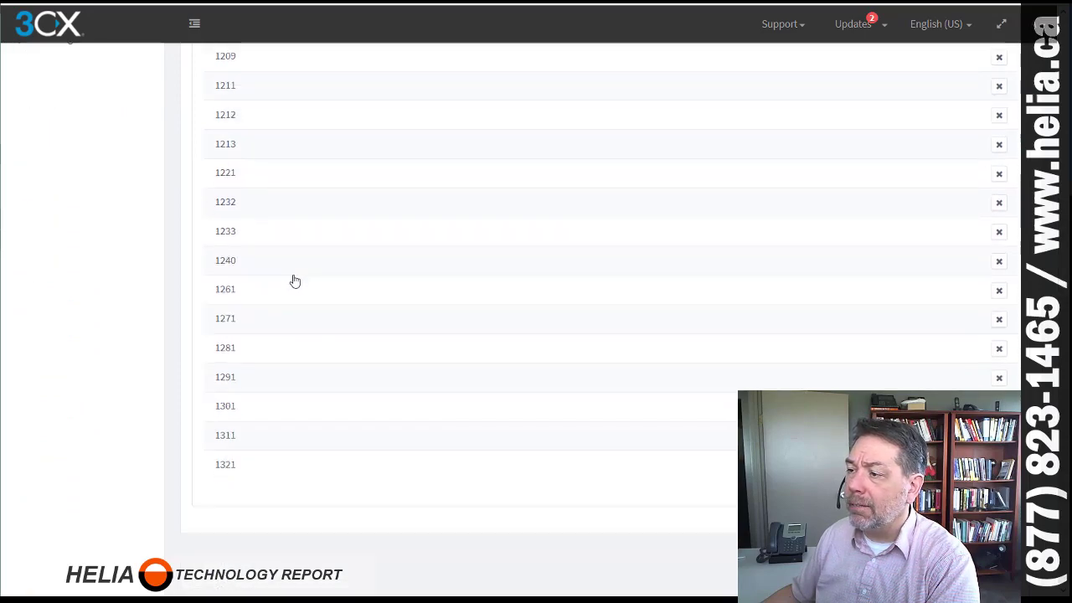
{"action": "scroll", "coordinate": [295, 282], "scroll_direction": "up", "scroll_amount": 7}
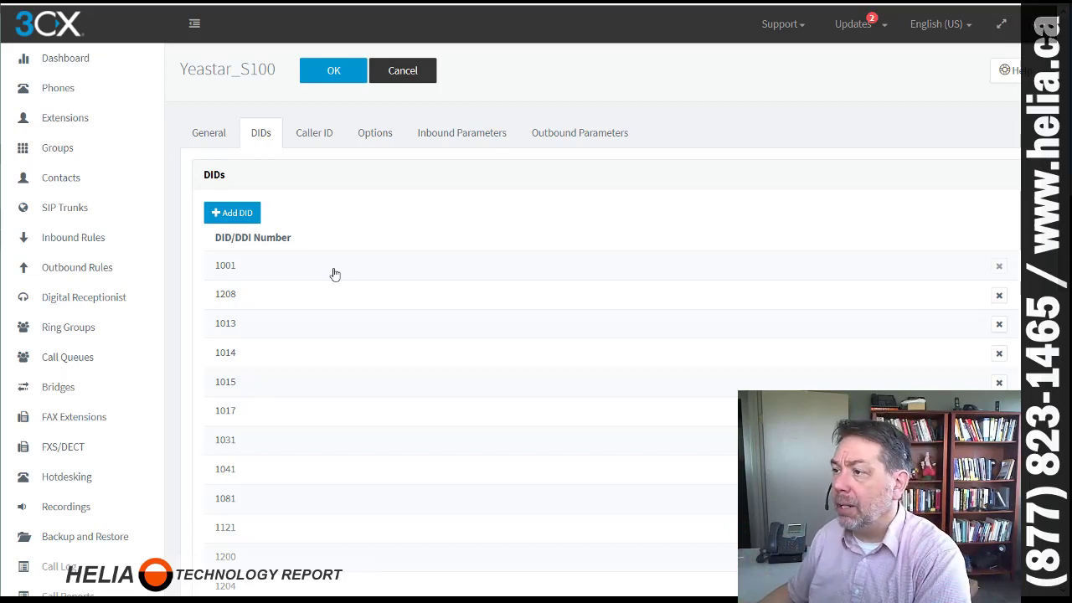
Step: Browse the Yeastar_S100 trunk's Options, Inbound Parameters and Outbound Parameters tabs
{"action": "left_click", "coordinate": [373, 136]}
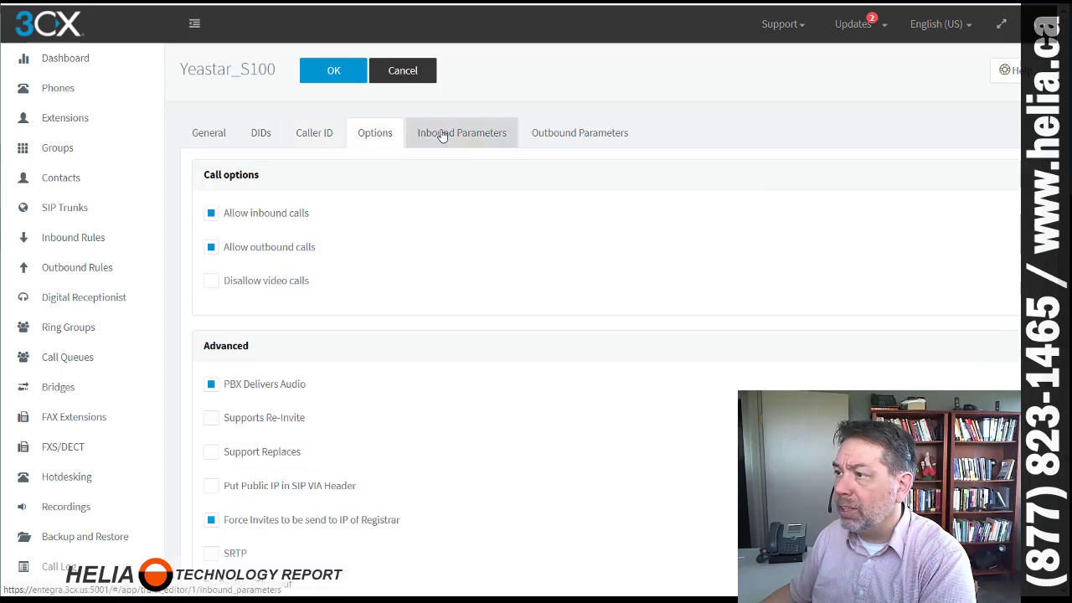
{"action": "left_click", "coordinate": [442, 136]}
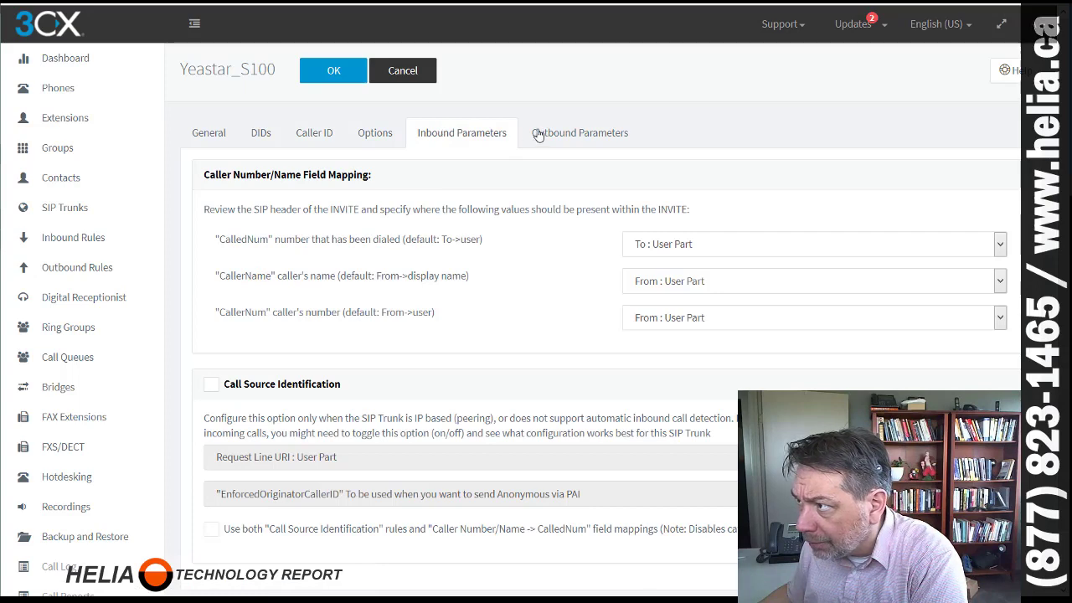
{"action": "scroll", "coordinate": [586, 142], "scroll_direction": "down", "scroll_amount": 1}
{"action": "scroll", "coordinate": [603, 144], "scroll_direction": "up", "scroll_amount": 1}
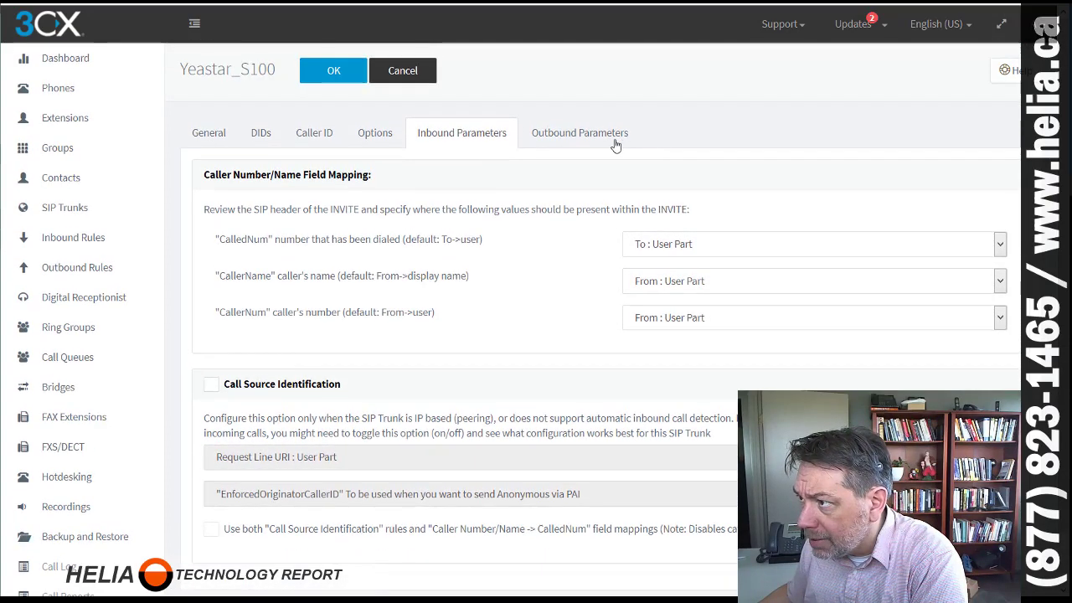
{"action": "left_click", "coordinate": [589, 134]}
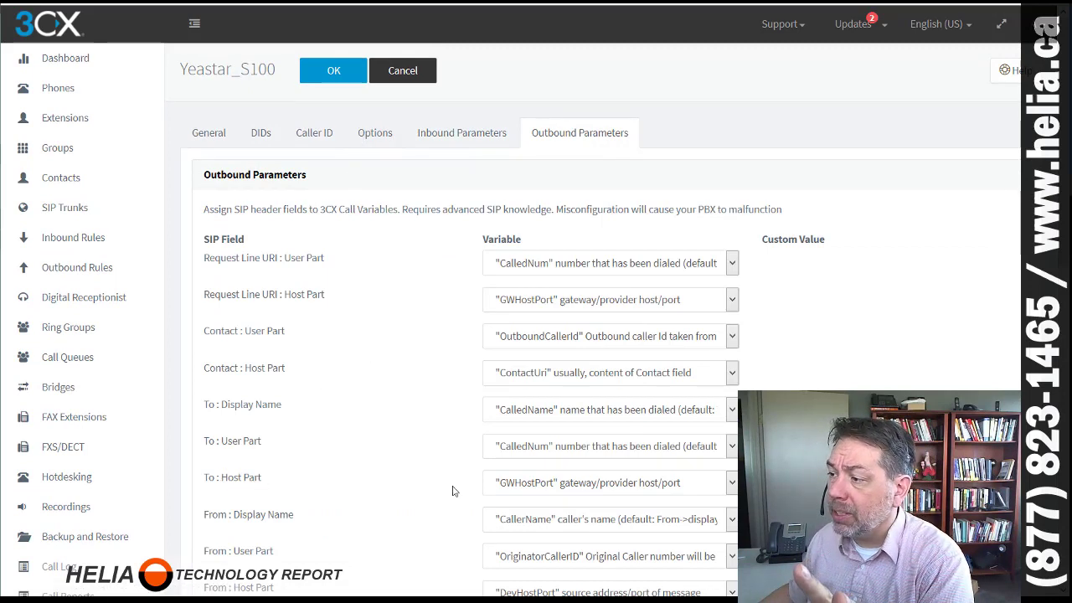
Step: Check the To : Host Part choices, leaving it set to GWHostPort
{"action": "left_click", "coordinate": [536, 489]}
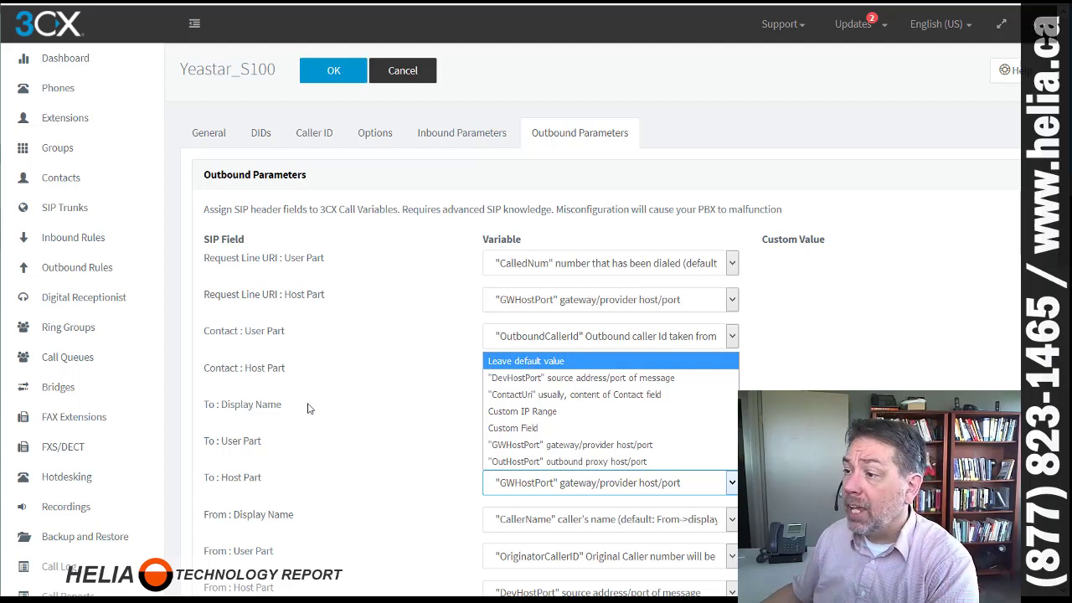
{"action": "left_click", "coordinate": [237, 476]}
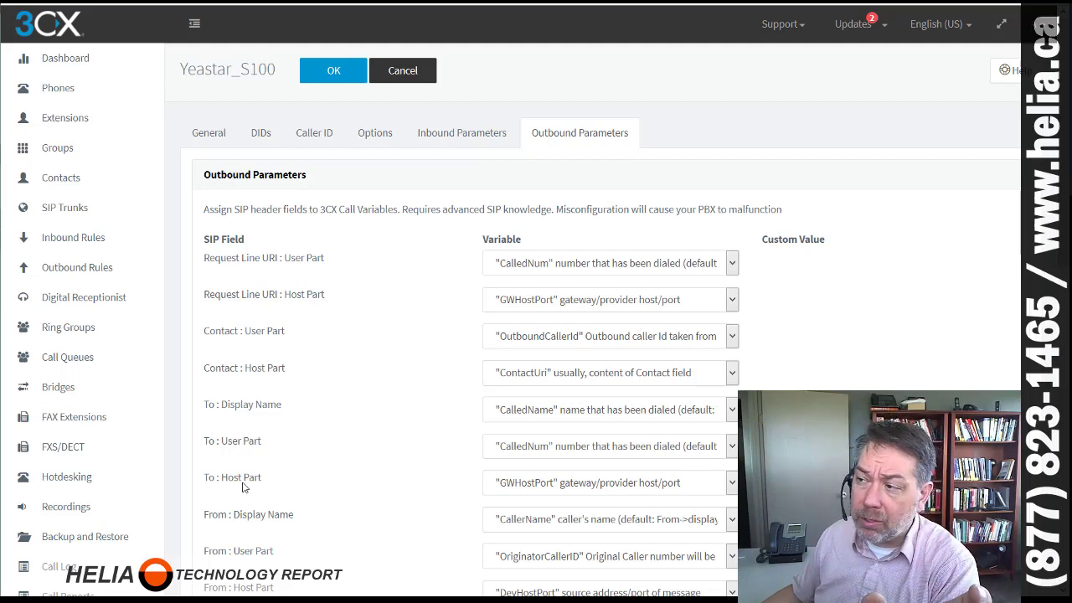
{"action": "left_click", "coordinate": [530, 485]}
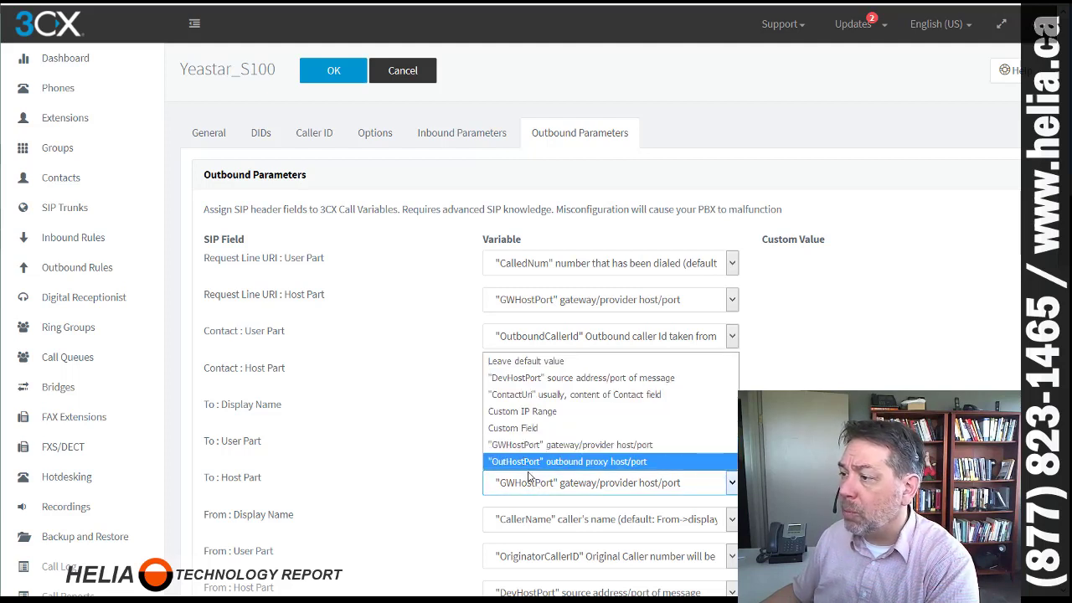
{"action": "left_click", "coordinate": [530, 484]}
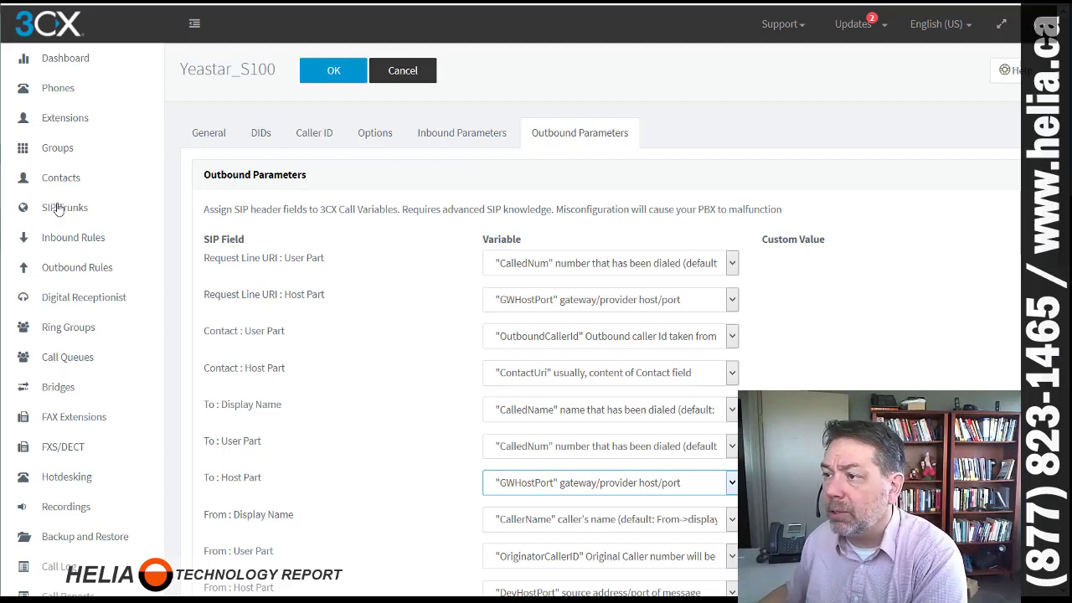
Step: Scroll through the Inbound Rules table of DIDs with their in-office and out-of-office routing
{"action": "left_click", "coordinate": [67, 238]}
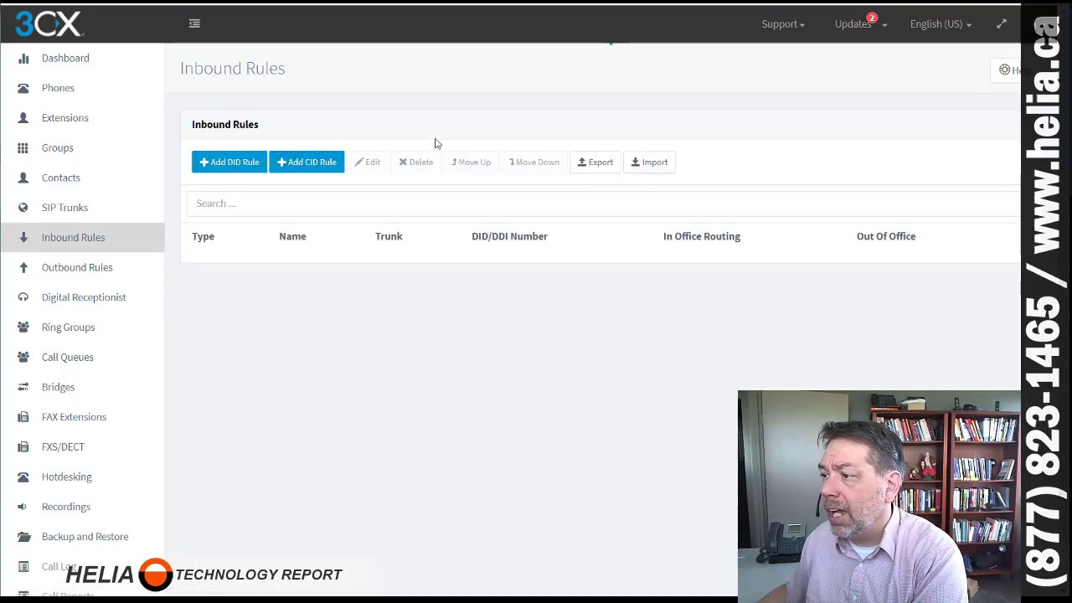
{"action": "scroll", "coordinate": [471, 289], "scroll_direction": "down", "scroll_amount": 3}
{"action": "scroll", "coordinate": [472, 289], "scroll_direction": "down", "scroll_amount": 10}
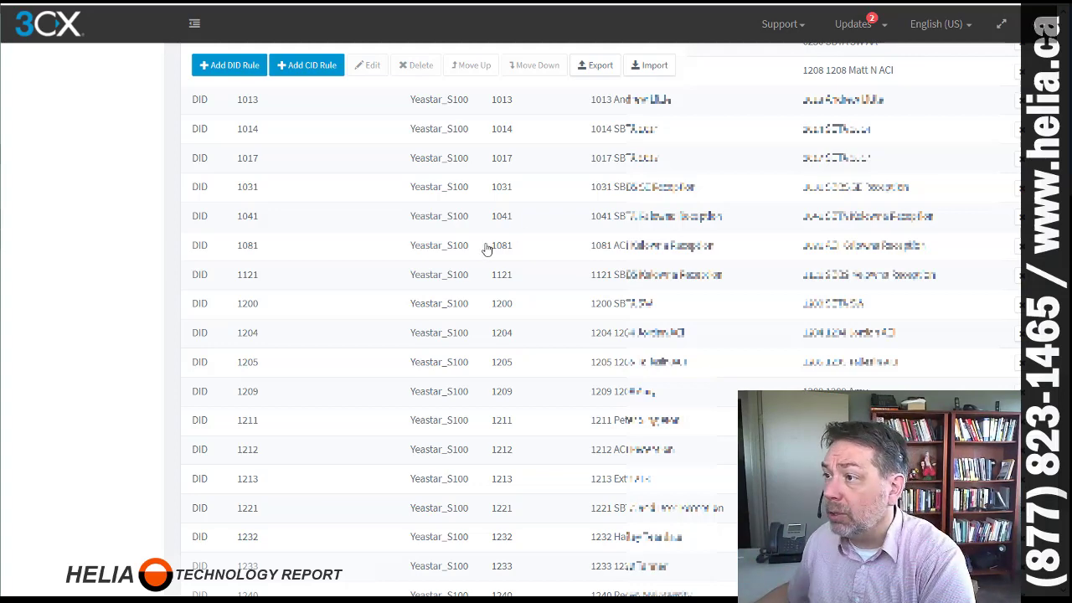
{"action": "scroll", "coordinate": [483, 249], "scroll_direction": "up", "scroll_amount": 10}
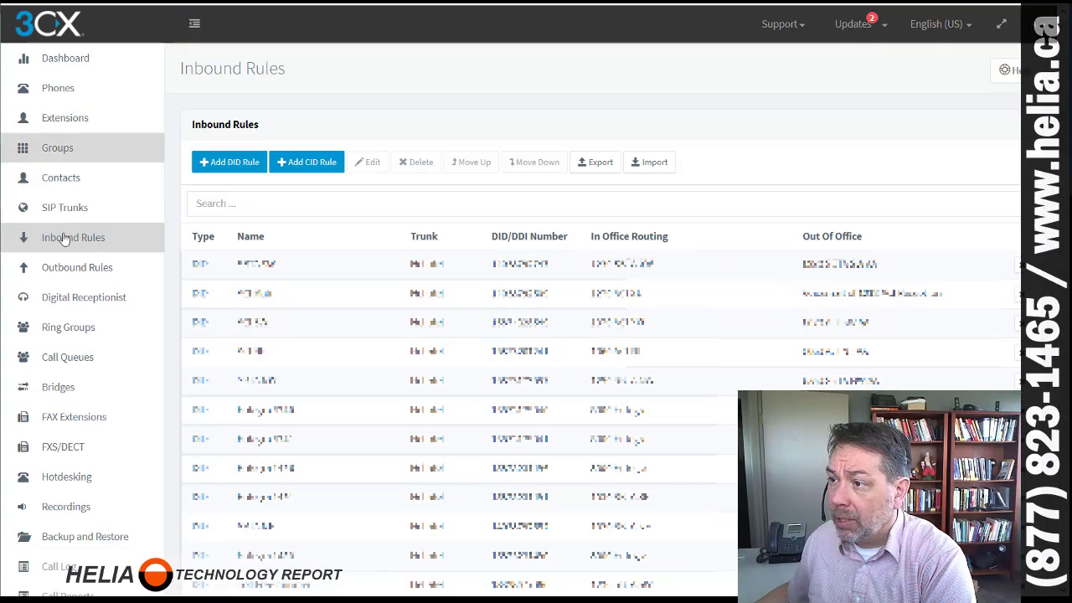
Step: Open the Yeastar_S100 outbound rule from Outbound Rules and scroll down to its routes
{"action": "left_click", "coordinate": [62, 268]}
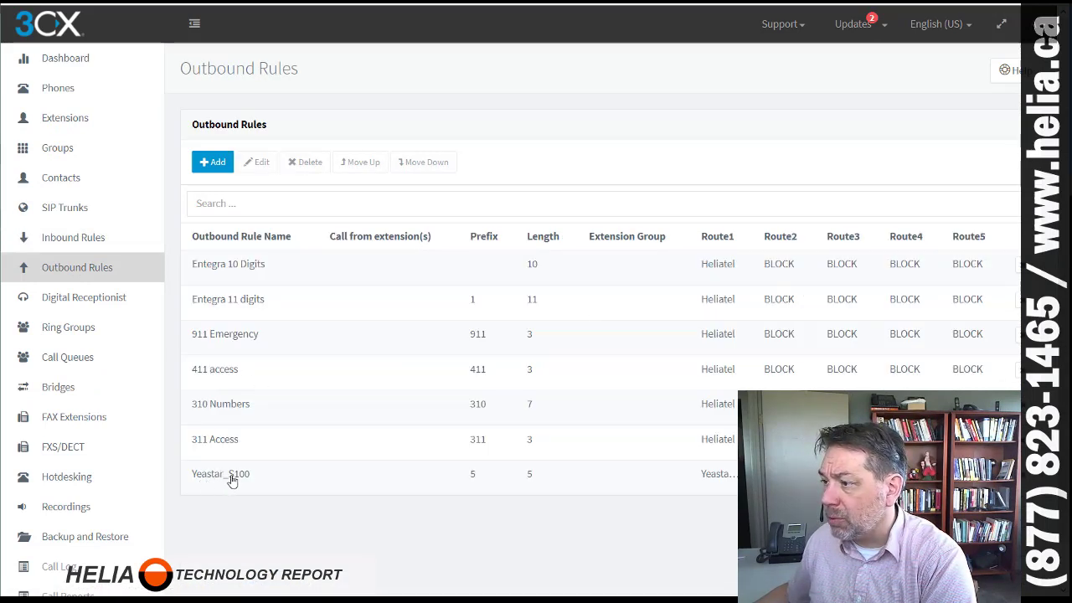
{"action": "double_click", "coordinate": [232, 479]}
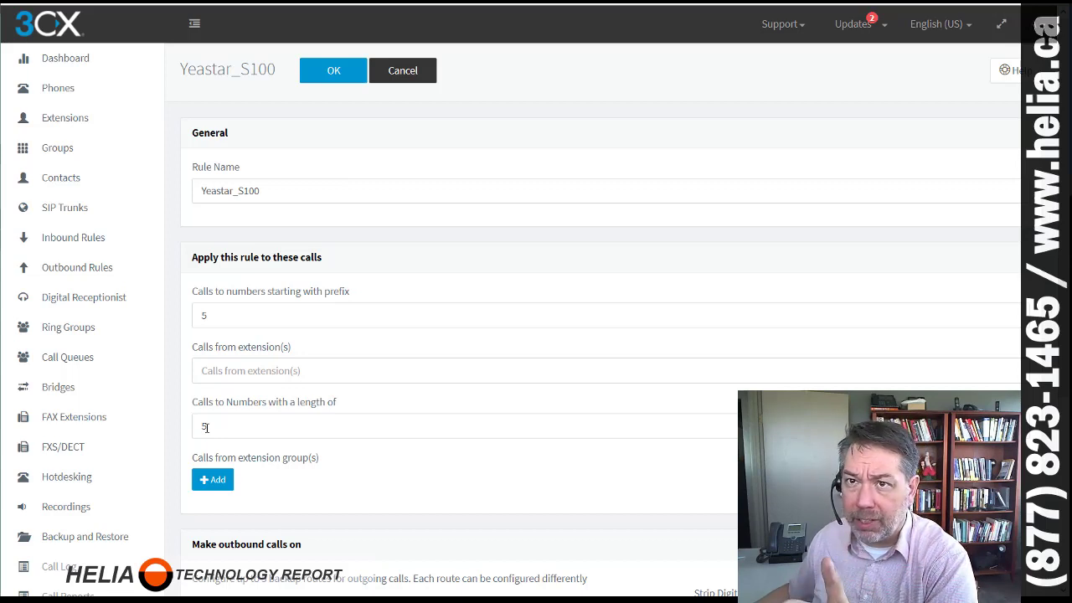
{"action": "scroll", "coordinate": [413, 294], "scroll_direction": "down", "scroll_amount": 2}
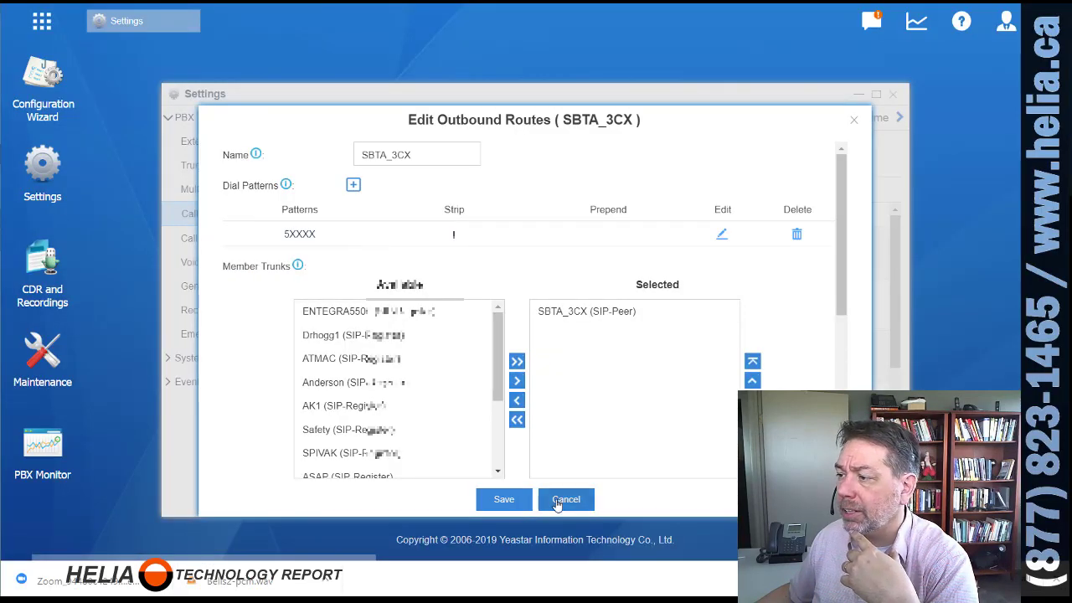
Step: Cancel the SBTA_3CX route editor and show page 2/2 of the Inbound Routes list
{"action": "left_click", "coordinate": [559, 503]}
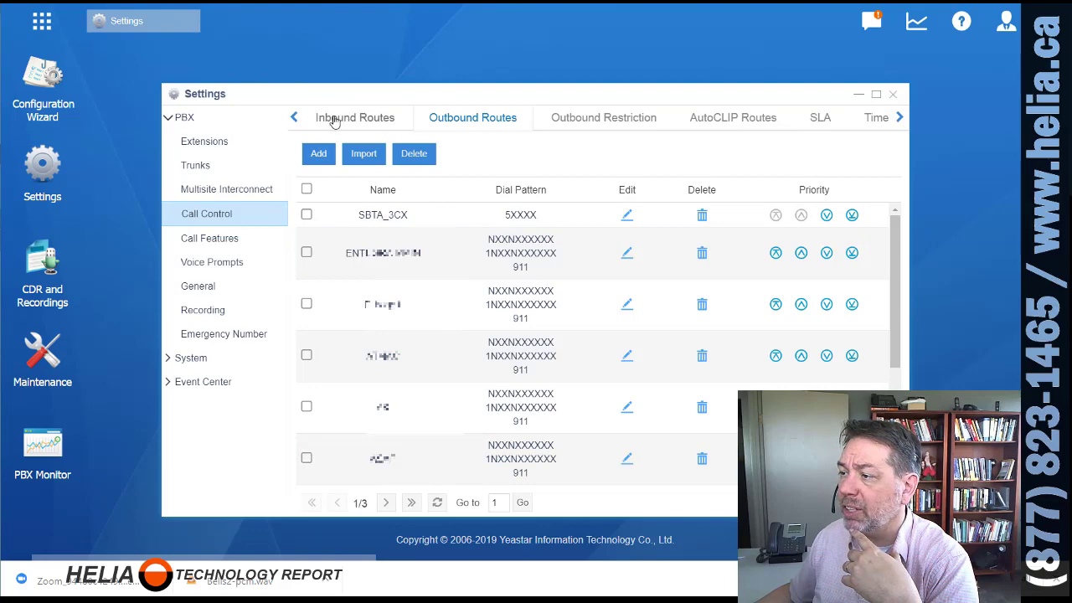
{"action": "left_click", "coordinate": [334, 122]}
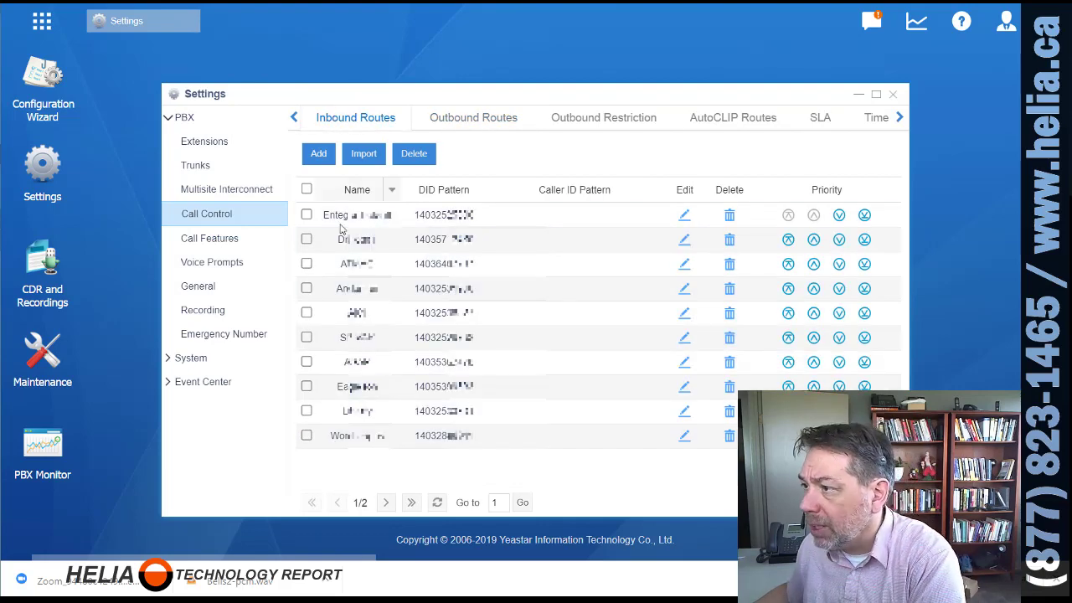
{"action": "left_click", "coordinate": [389, 502]}
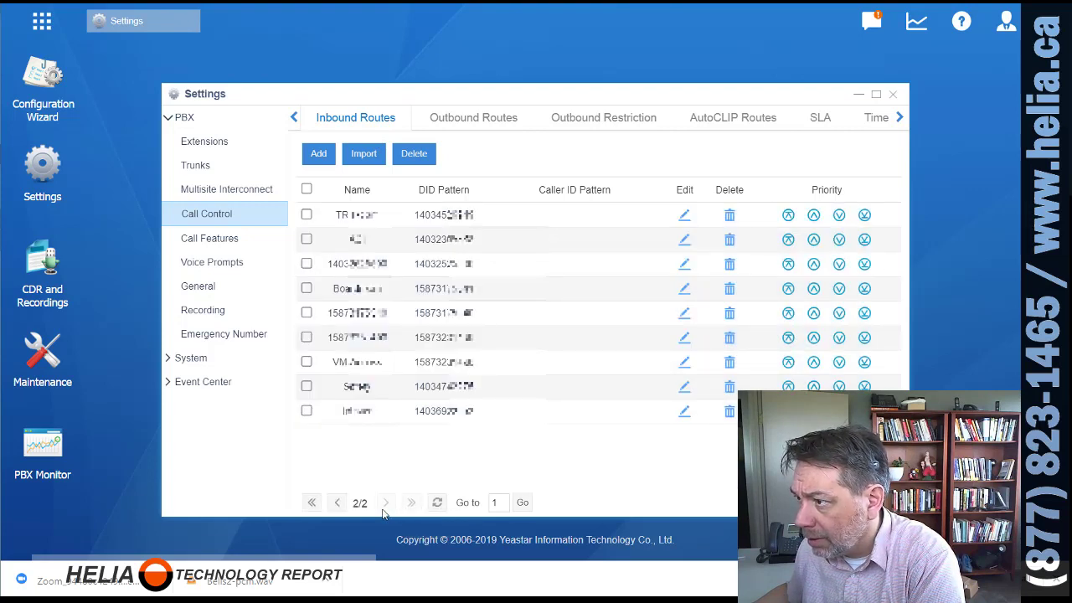
{"action": "left_click", "coordinate": [337, 502]}
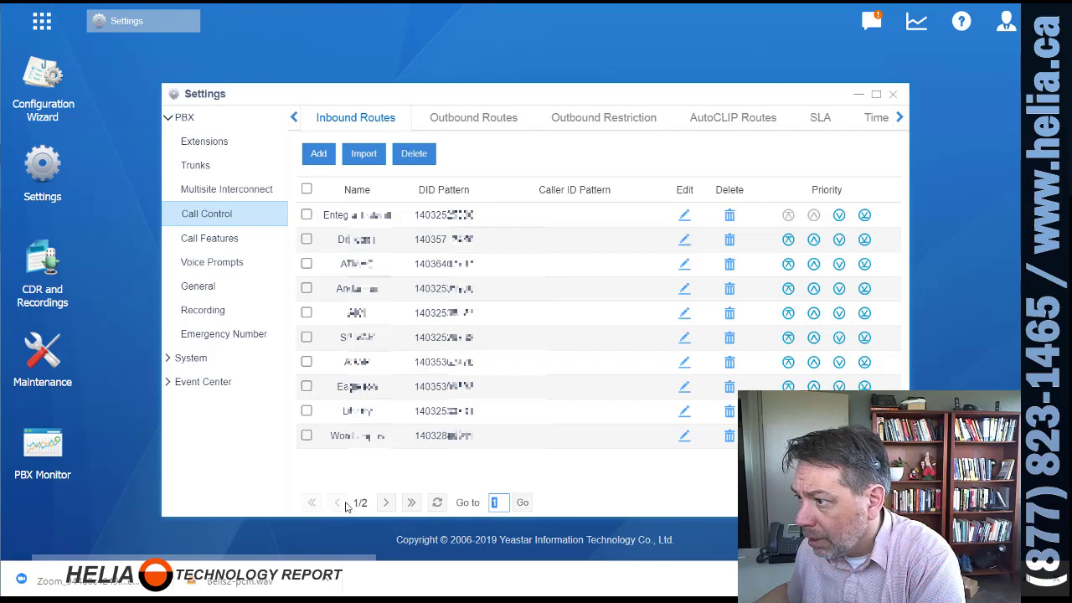
{"action": "left_click", "coordinate": [385, 504]}
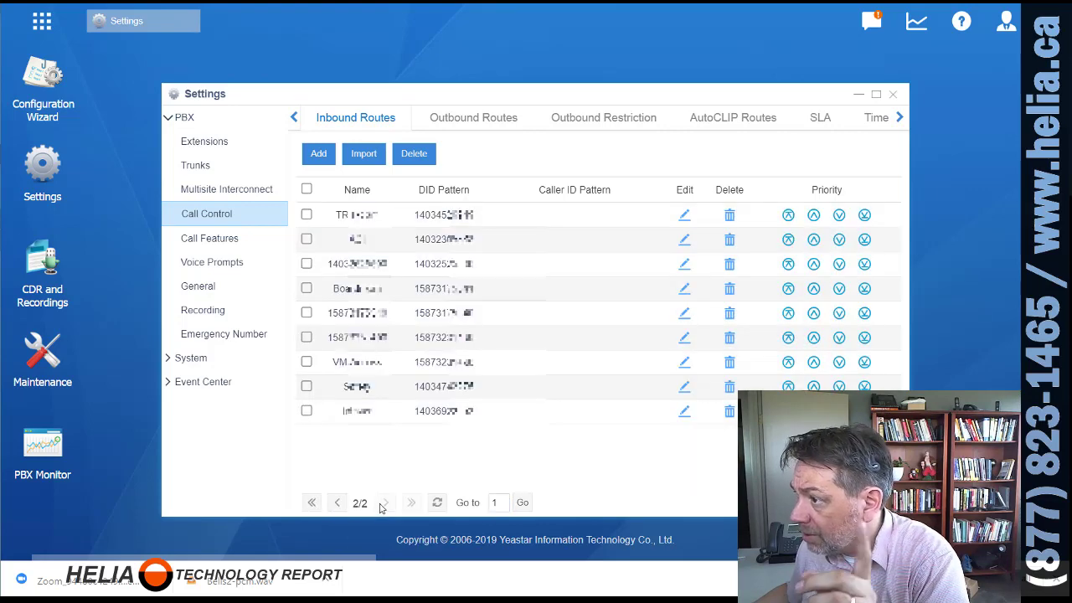